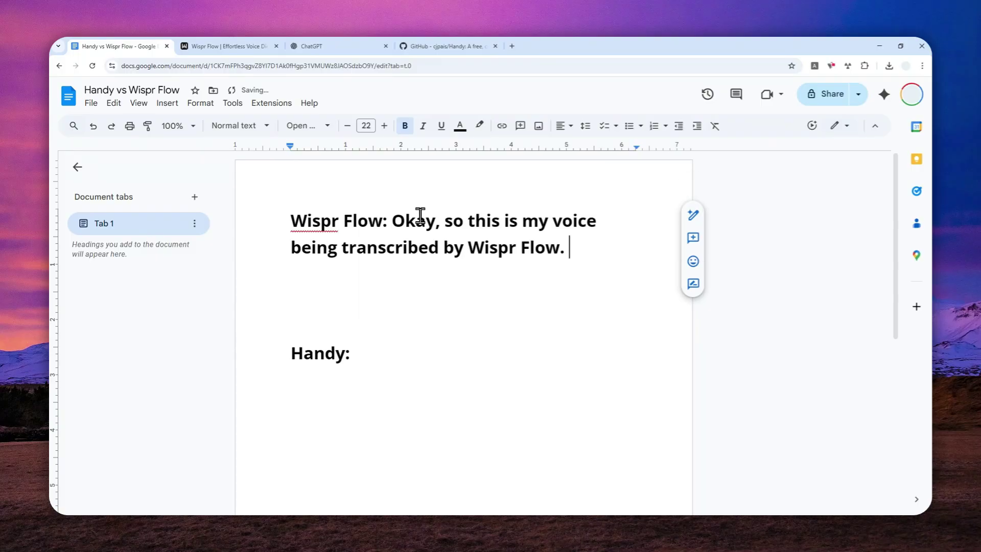
# - Dictate "and this is my voice being transcribed by Handy." after the "Handy:" label using Handy's voice transcription
pyautogui.click(377, 366)
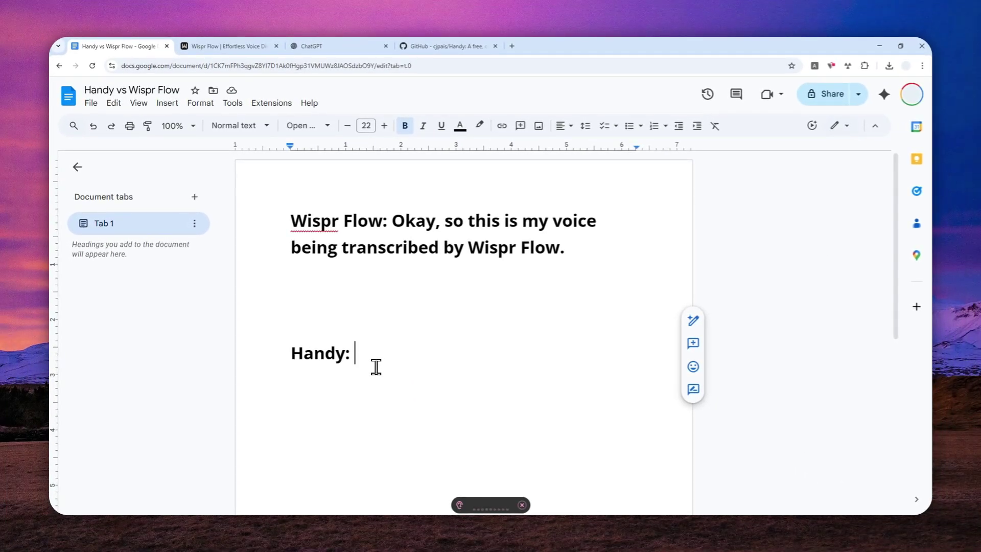
pyautogui.hotkey('ctrl', 'space')
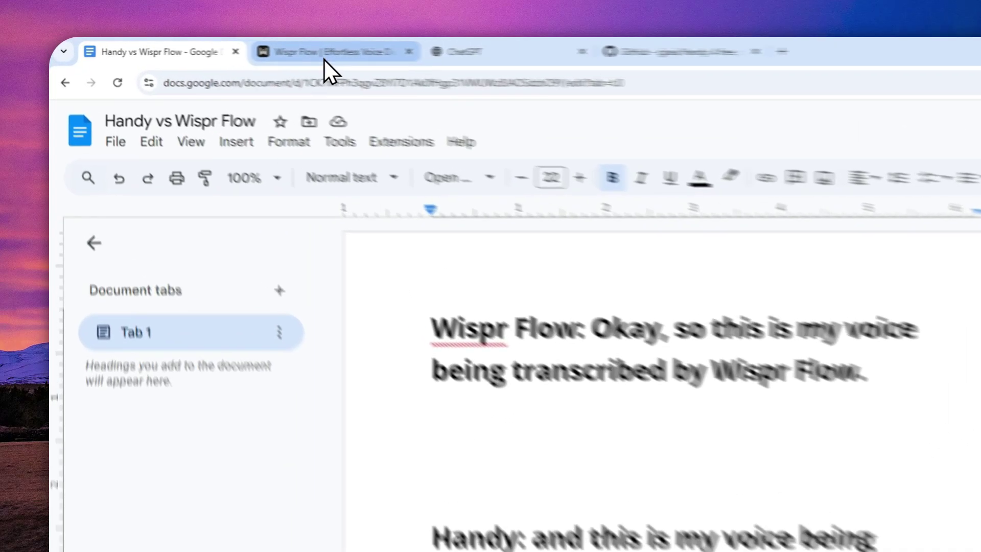
# - Review the Wispr Flow website and its pricing plans, including the word limits of Flow Basic and the Flow Pro price
pyautogui.click(217, 42)
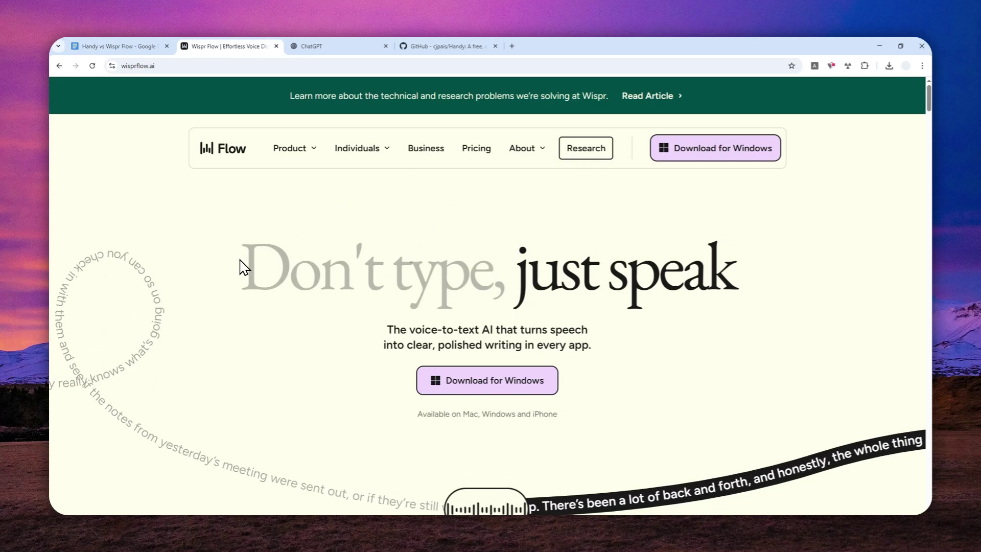
pyautogui.scroll(-5, 243, 267)
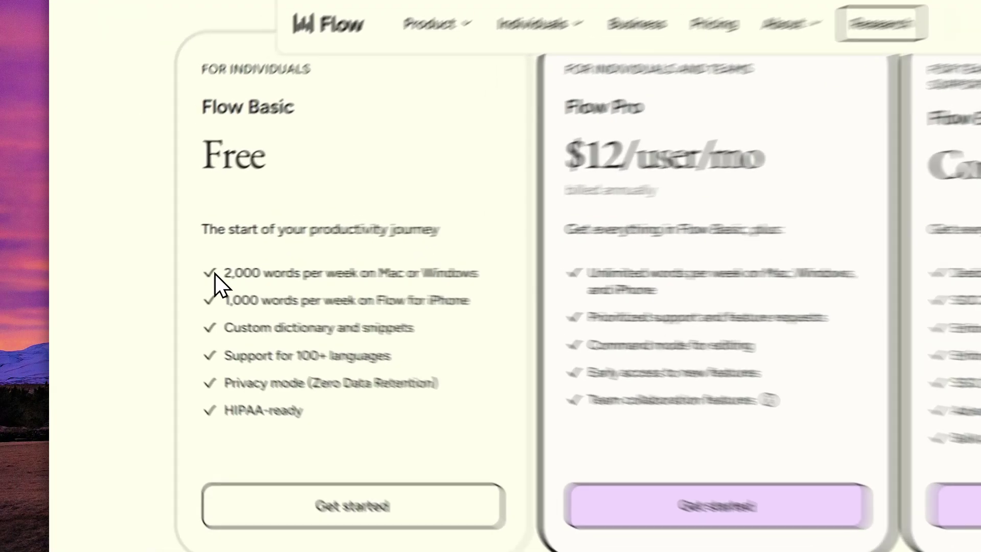
pyautogui.click(153, 269)
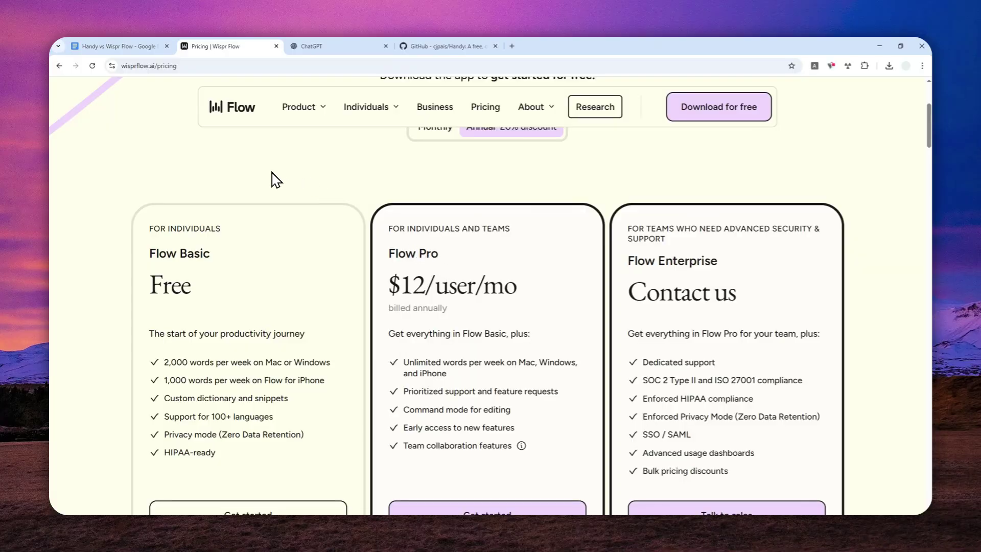
pyautogui.scroll(1, 303, 184)
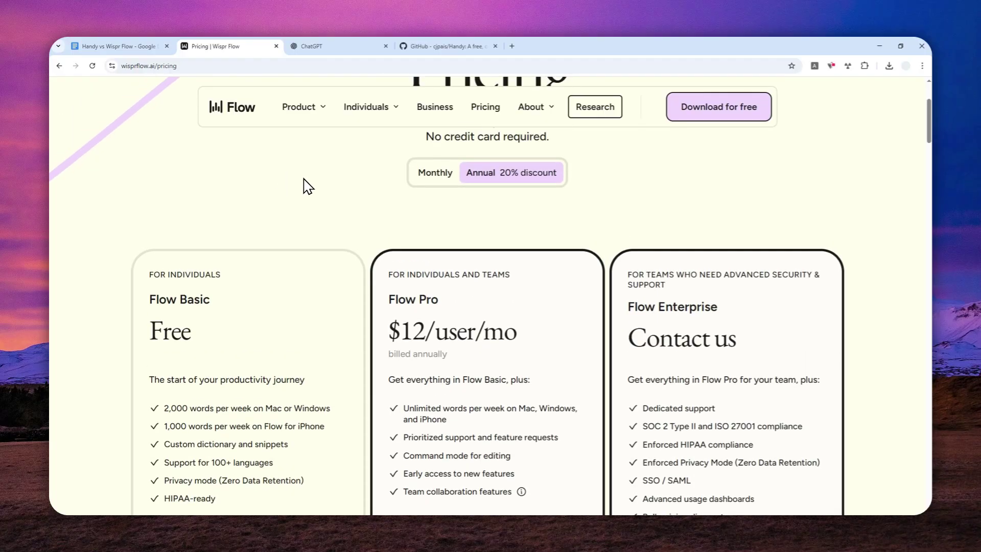
pyautogui.scroll(3, 308, 186)
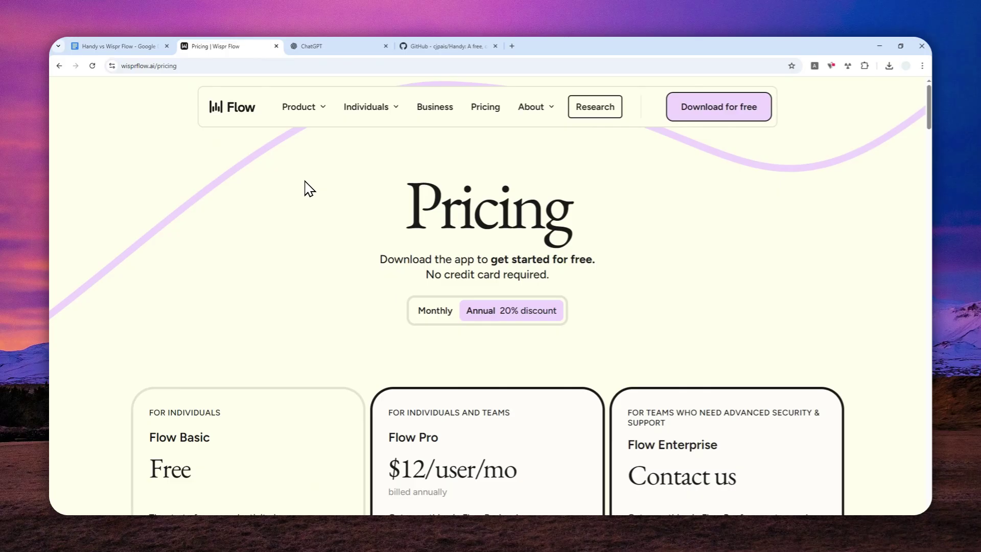
# - Open the handy.computer site in a new tab from Handy's GitHub page and view its download options for each platform
pyautogui.click(481, 46)
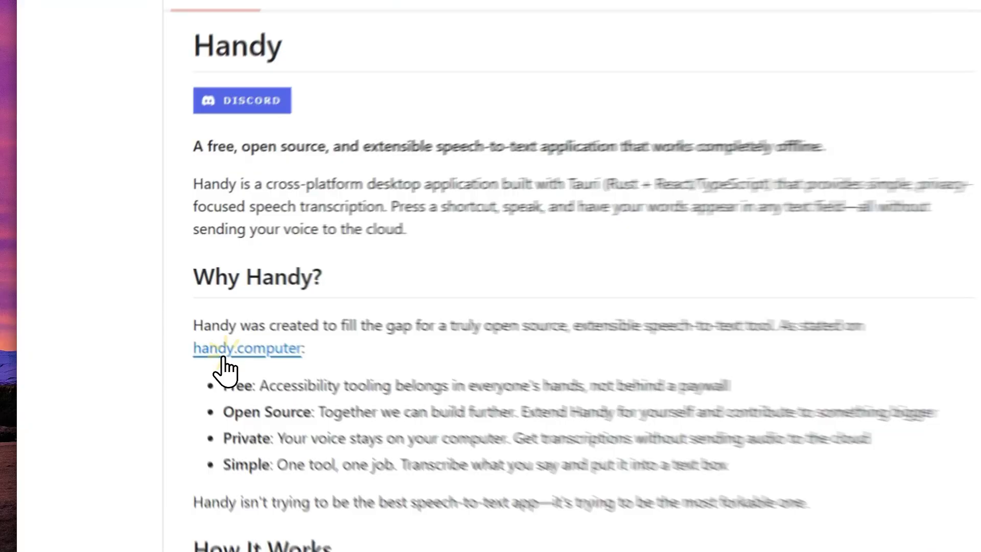
pyautogui.rightClick(175, 313)
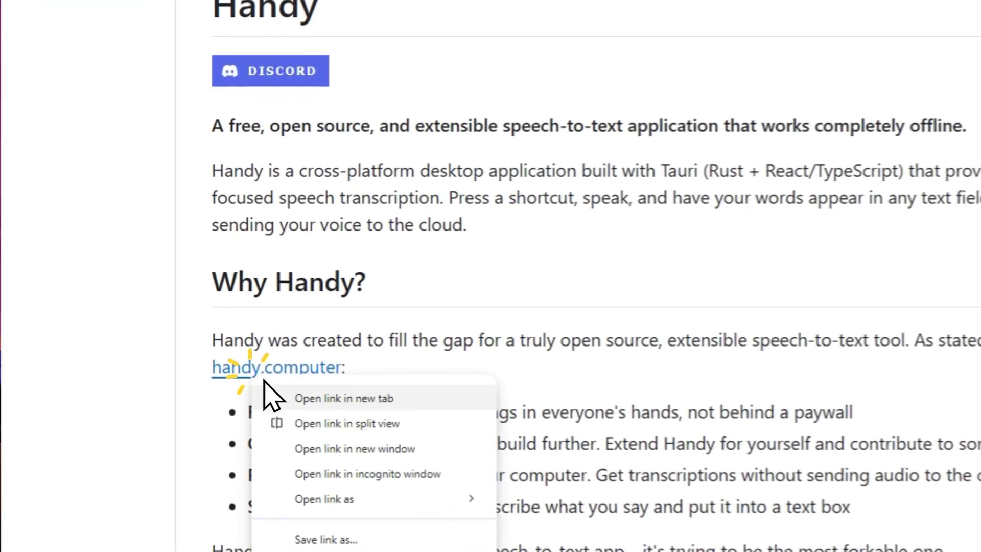
pyautogui.click(210, 320)
pyautogui.click(536, 42)
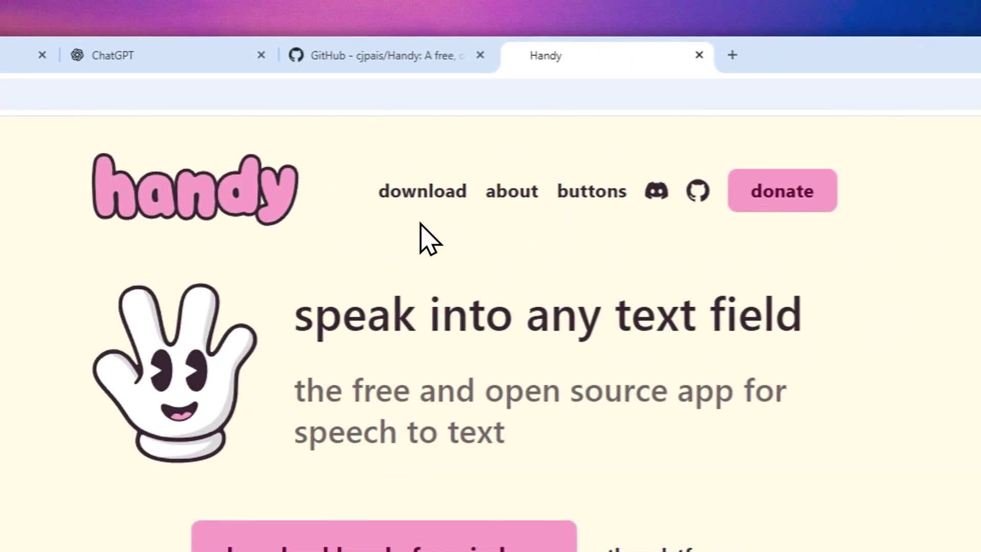
pyautogui.click(506, 161)
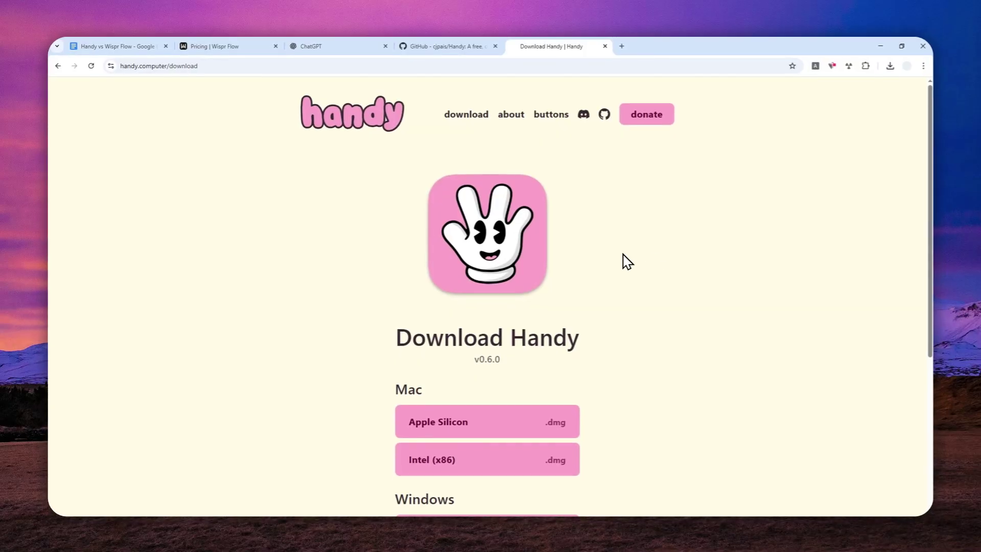
pyautogui.scroll(-3, 623, 255)
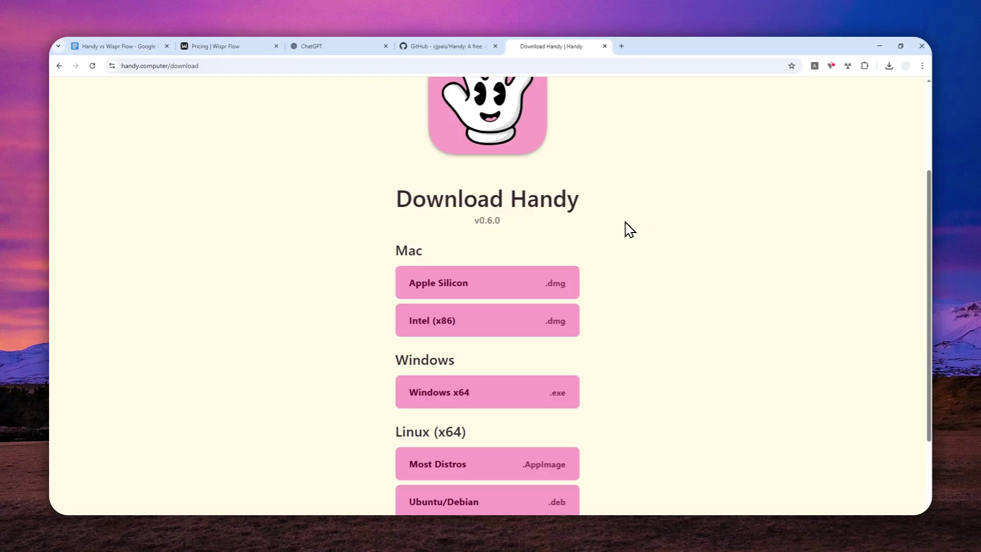
pyautogui.scroll(3, 638, 232)
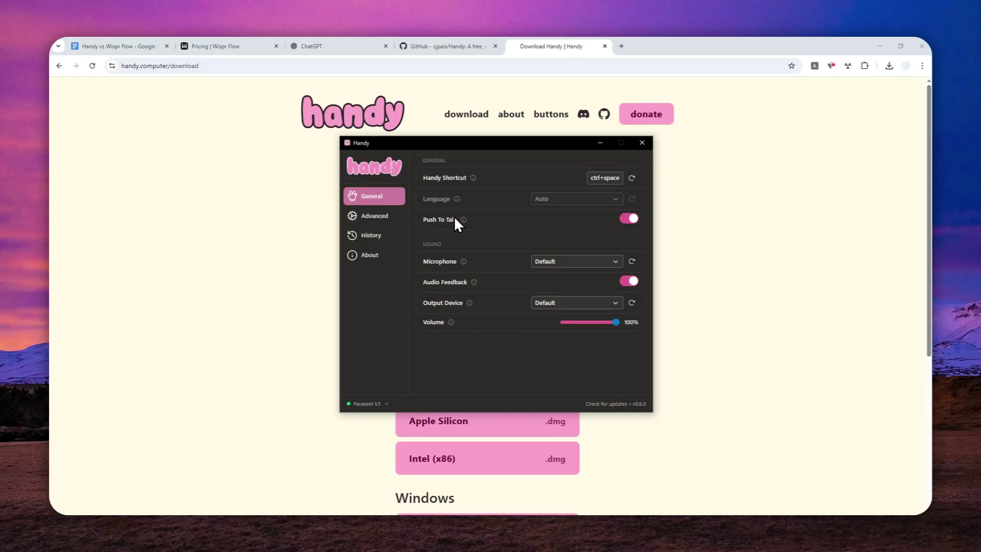
# - In the Handy app's advanced settings, set Unload Model to Never and put the cursor in the Custom Words field
pyautogui.moveTo(462, 221)
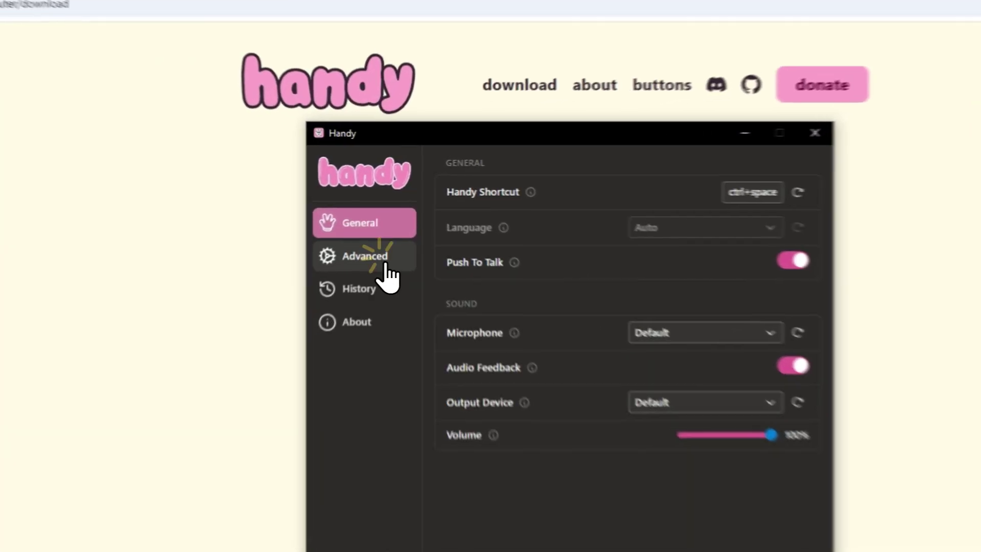
pyautogui.click(374, 215)
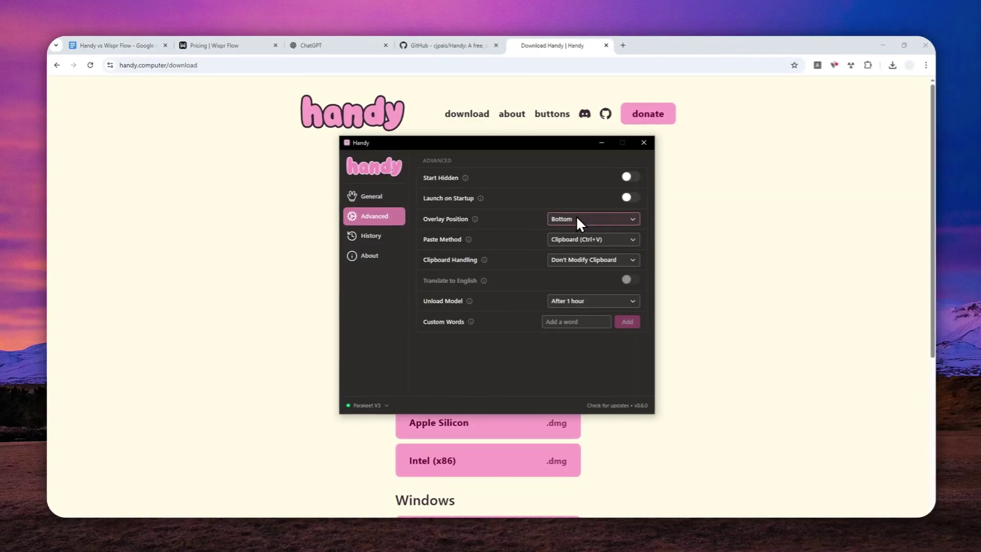
pyautogui.click(557, 303)
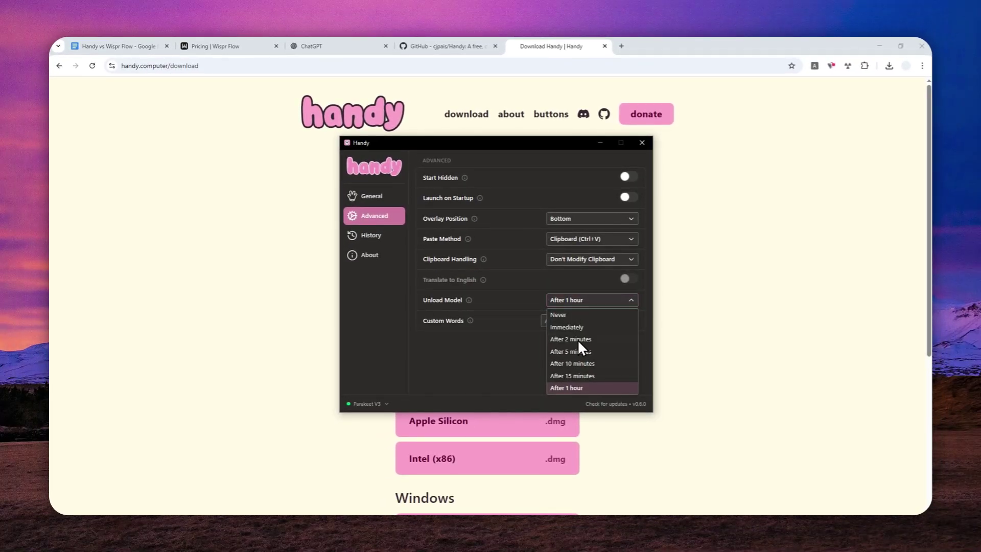
pyautogui.click(578, 364)
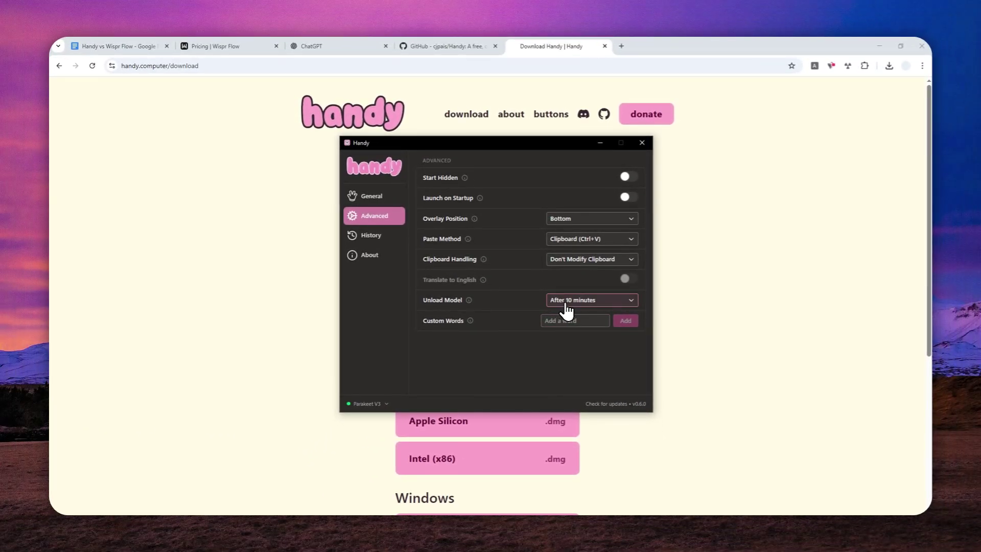
pyautogui.click(566, 304)
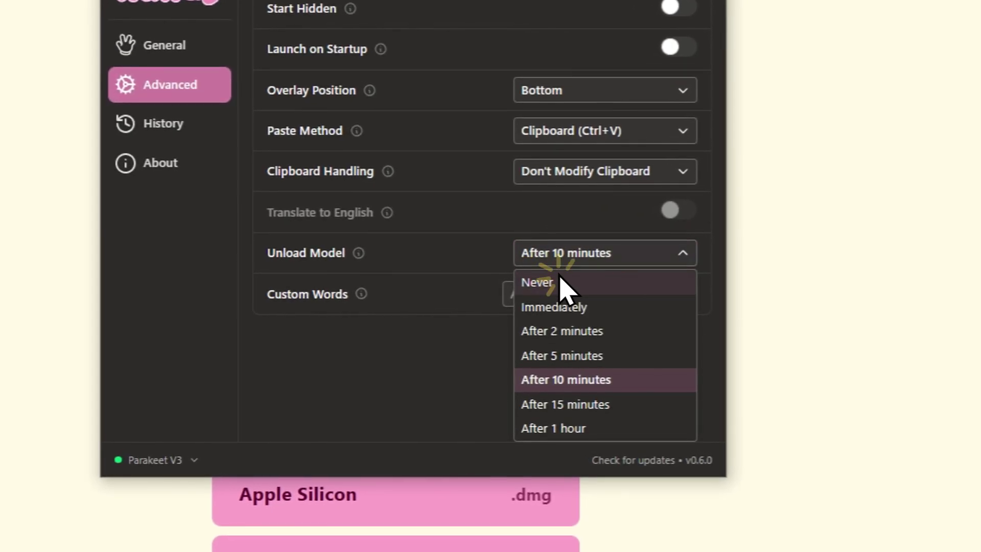
pyautogui.click(569, 313)
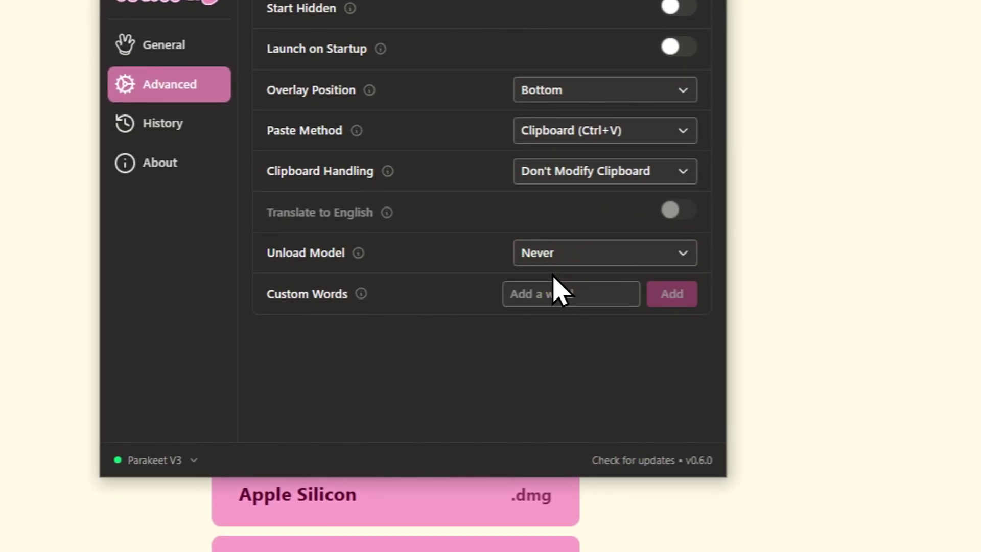
pyautogui.click(572, 301)
pyautogui.click(575, 306)
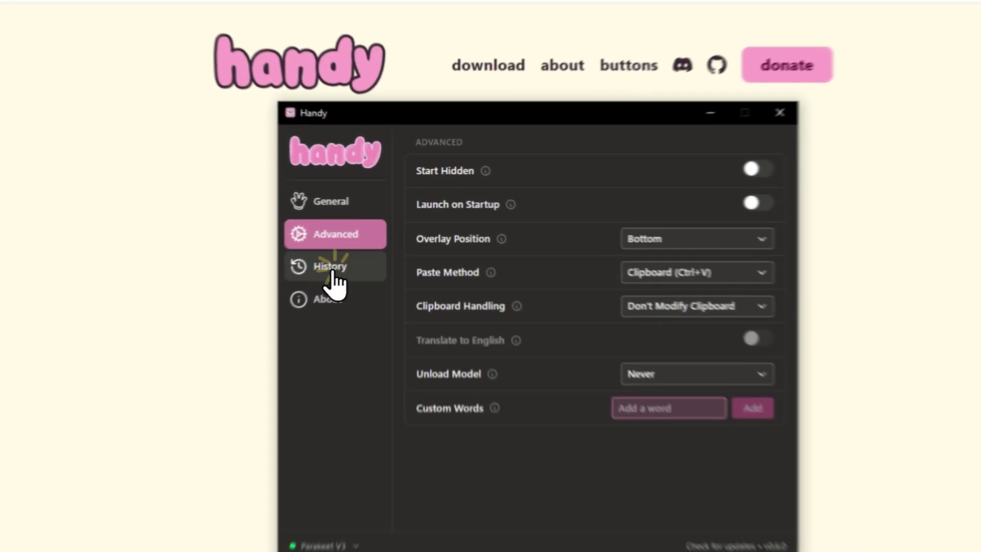
# - Examine Handy's transcription history, its about information and the list of available and downloadable speech models
pyautogui.click(373, 239)
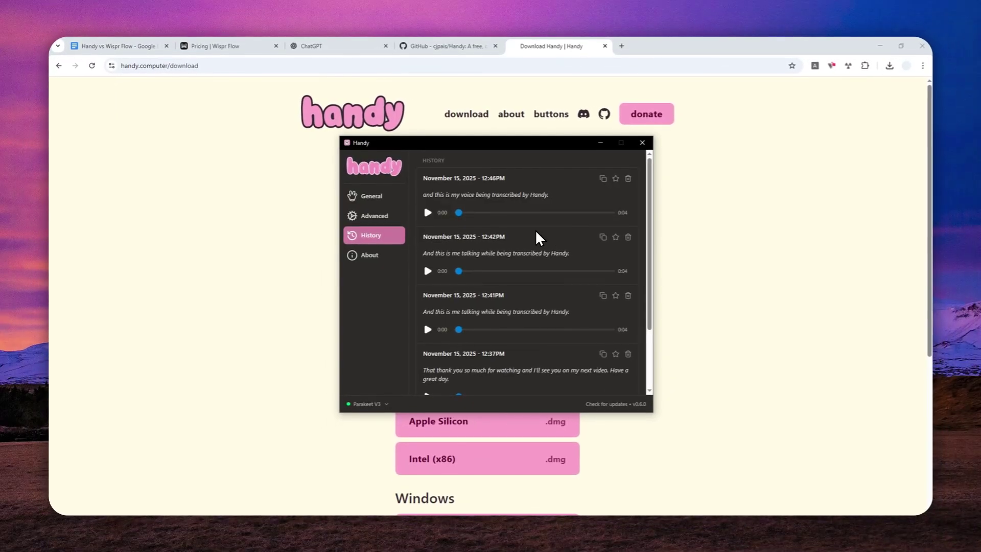
pyautogui.click(375, 255)
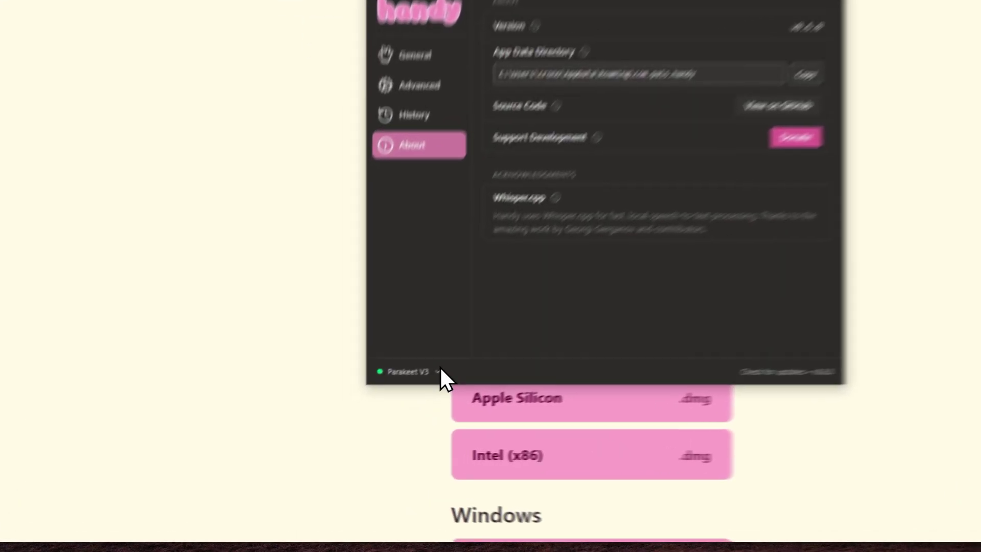
pyautogui.click(367, 404)
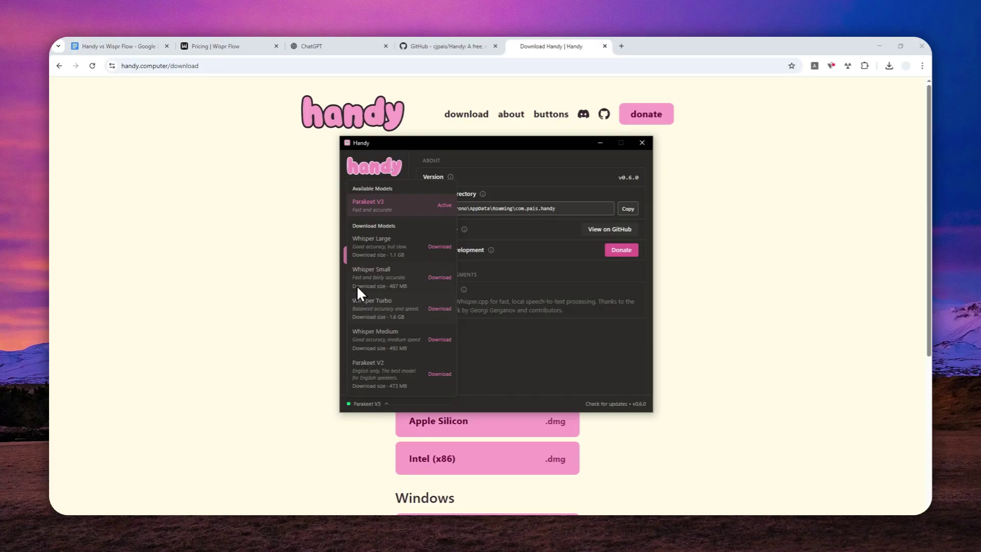
# - Compare the Wispr Flow homepage with the Handy download page in the browser
pyautogui.click(255, 46)
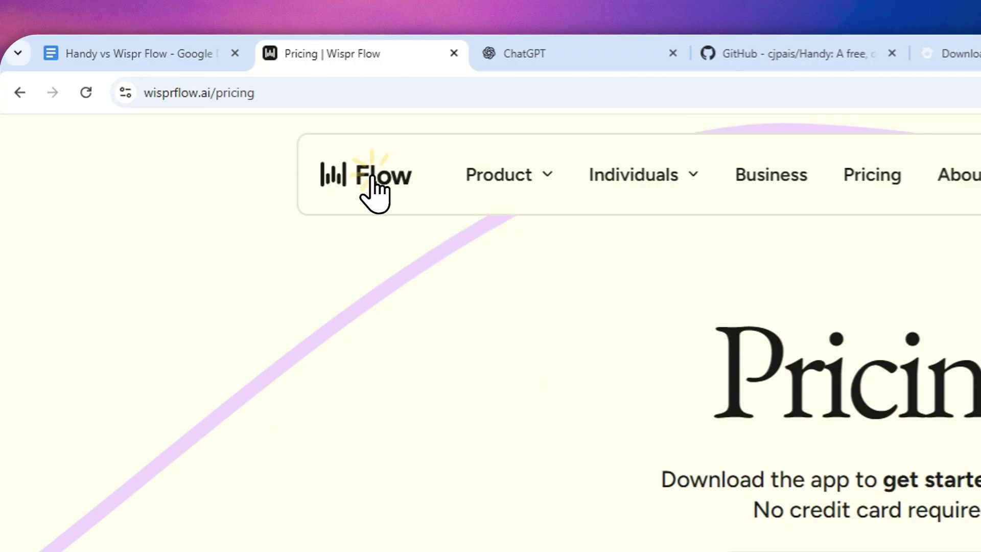
pyautogui.click(369, 177)
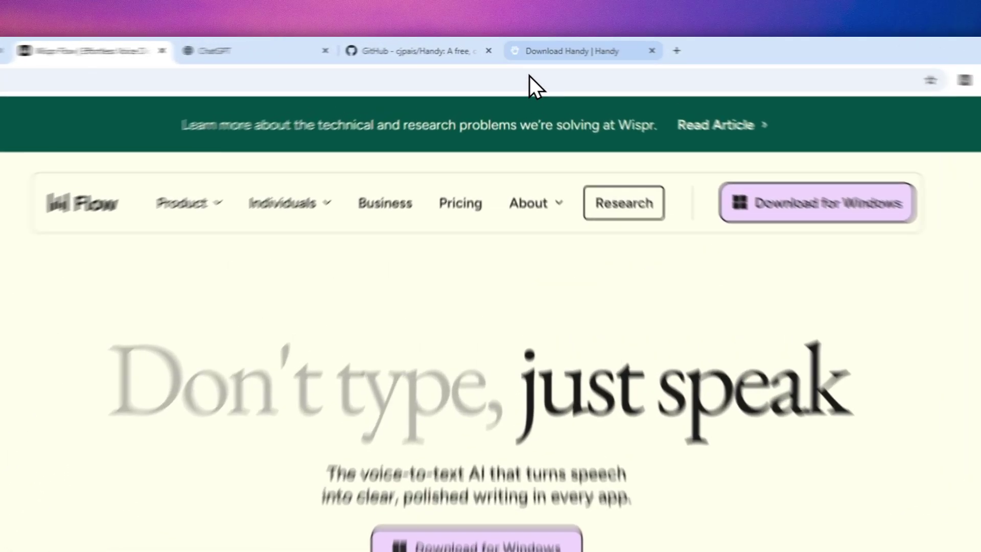
pyautogui.click(537, 45)
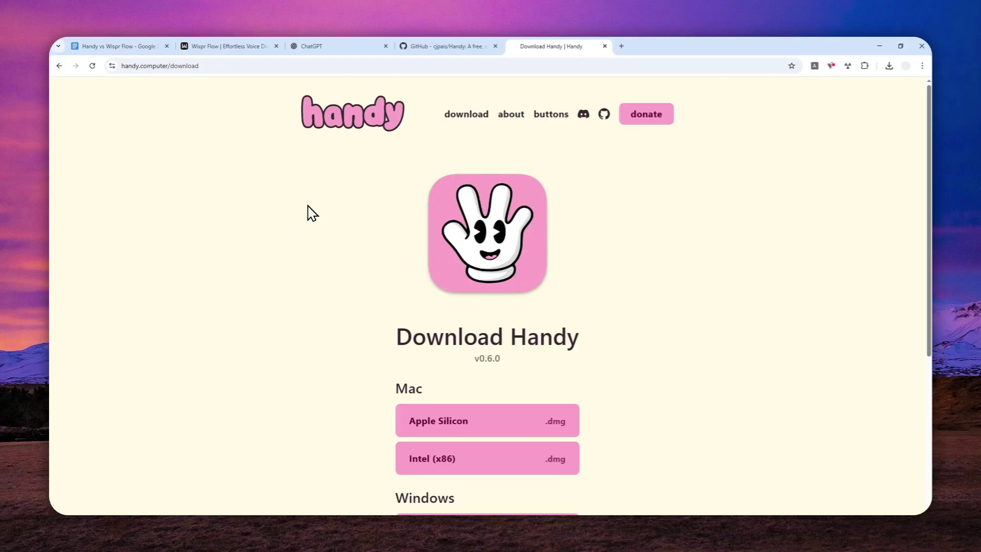
pyautogui.click(236, 46)
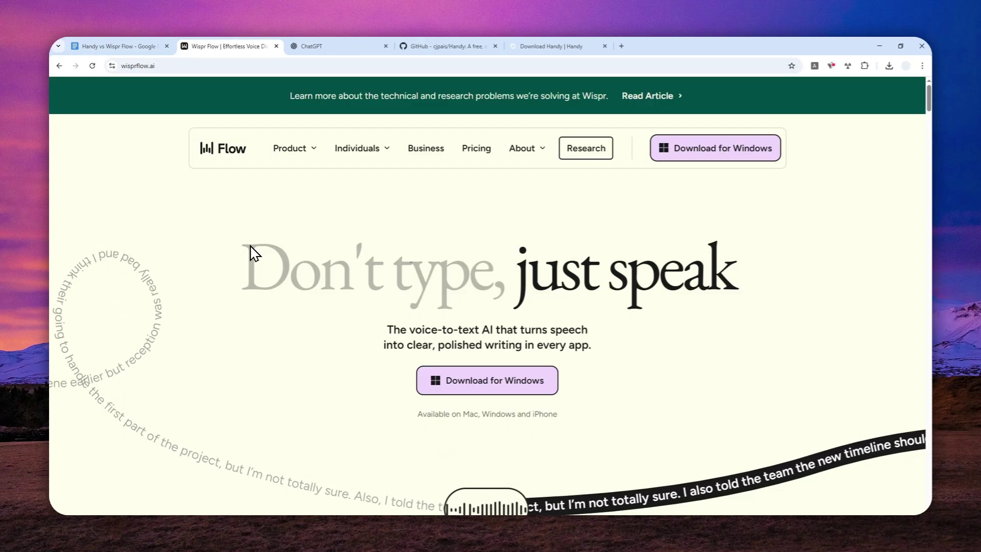
# - In the Handy vs Wispr Flow document, dictate "I want to buy 3 movie tickets." below the Wispr Flow text, then highlight the sentence and the "Wispr Flow" label
pyautogui.click(151, 41)
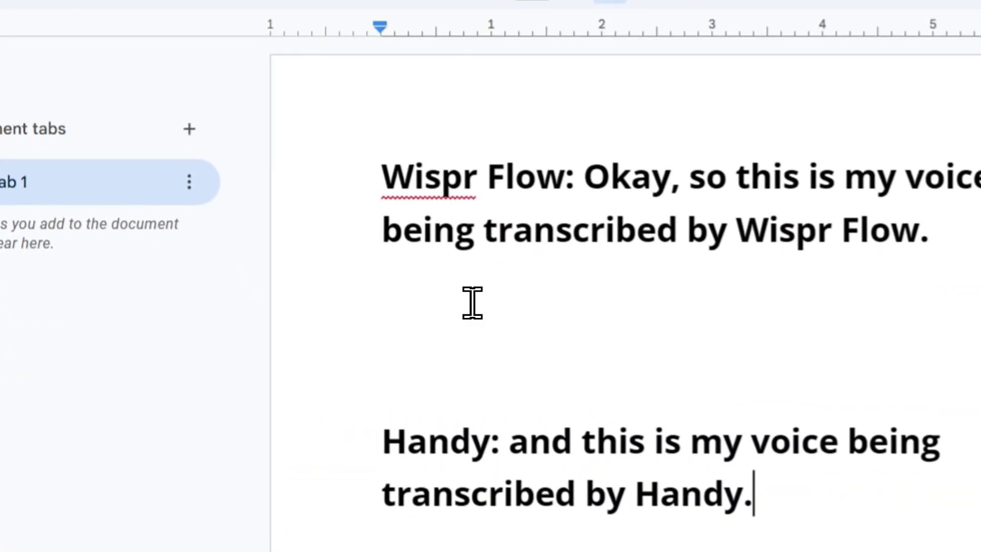
pyautogui.click(434, 265)
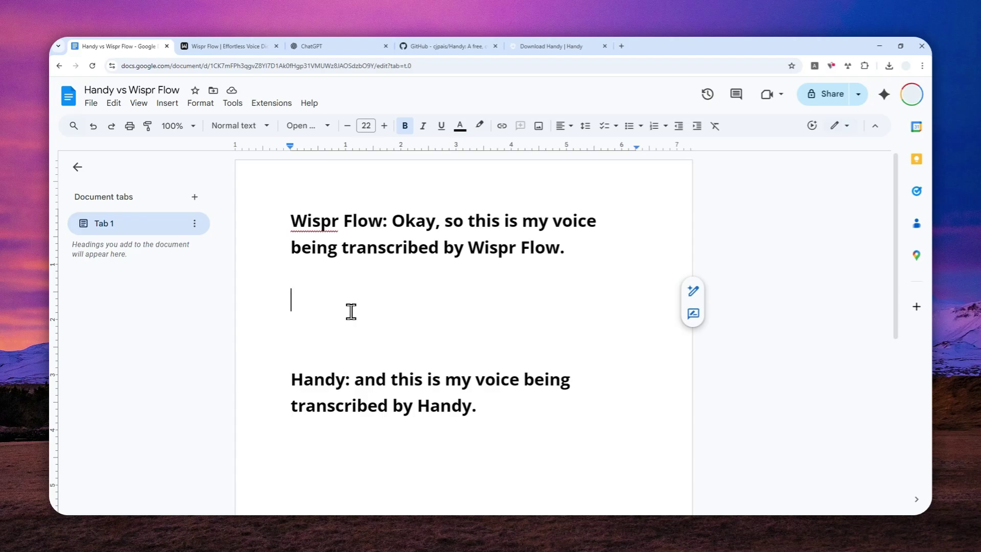
pyautogui.moveTo(294, 307); pyautogui.dragTo(544, 311)
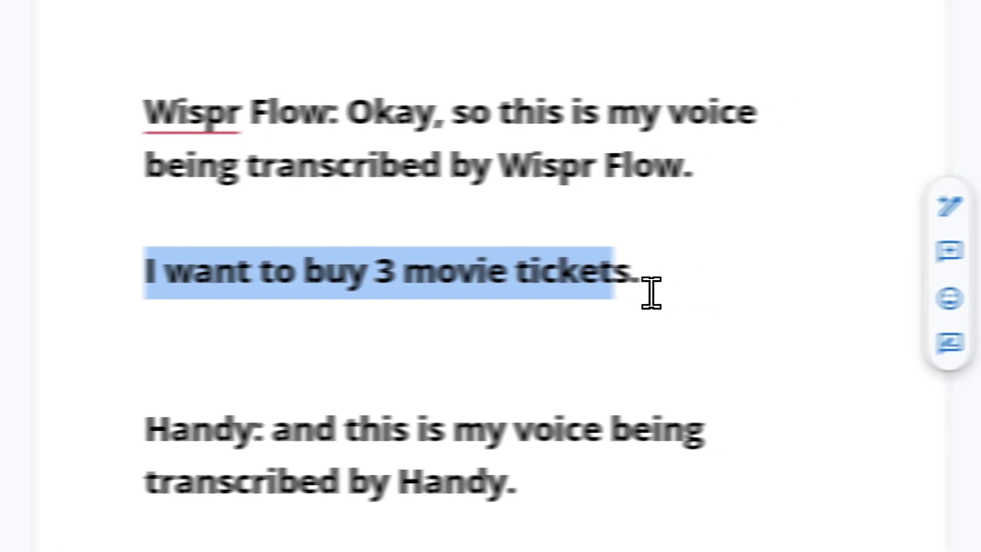
pyautogui.moveTo(651, 293); pyautogui.dragTo(687, 290)
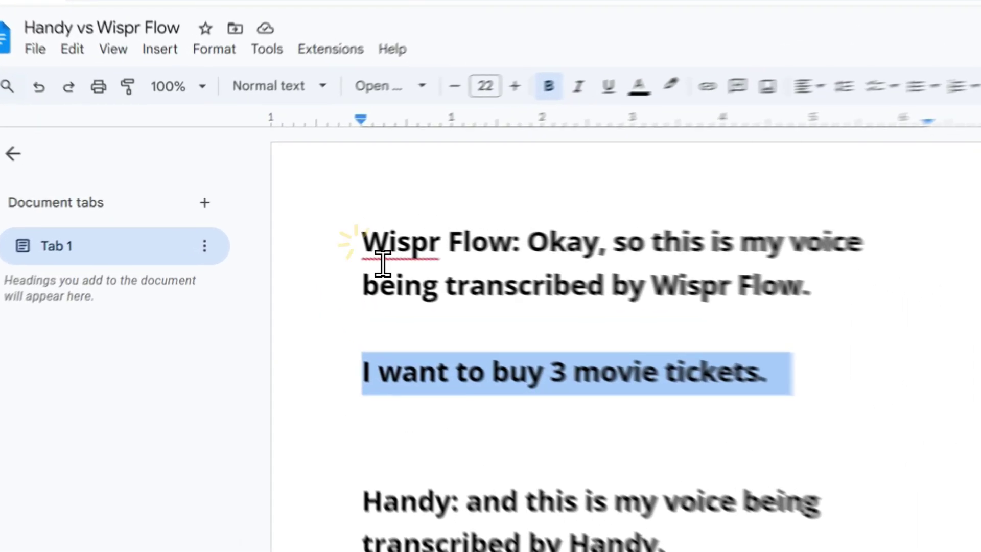
pyautogui.moveTo(291, 224); pyautogui.dragTo(391, 233)
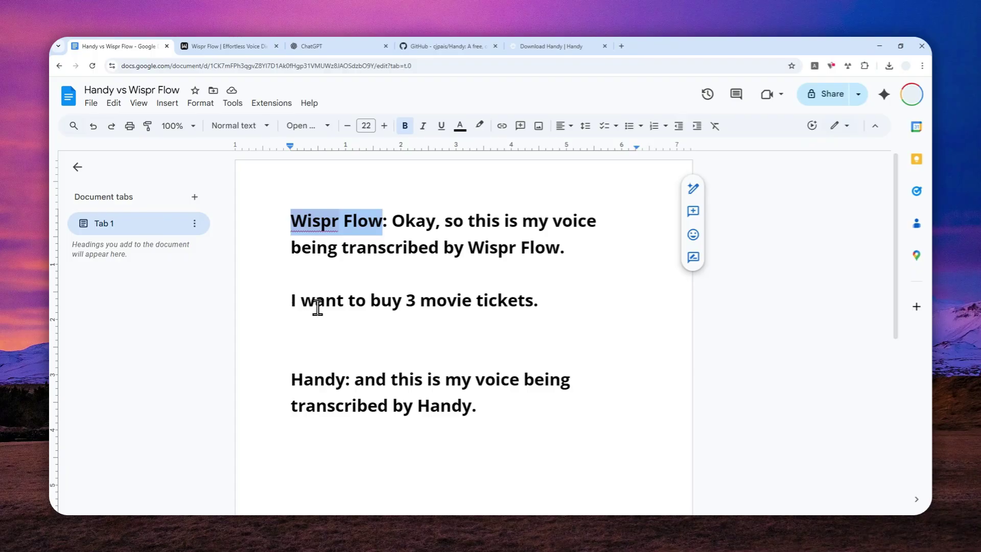
# - Add a new line with a blank line above it below the Handy transcription
pyautogui.click(505, 416)
pyautogui.press('Return')
pyautogui.press('Return')
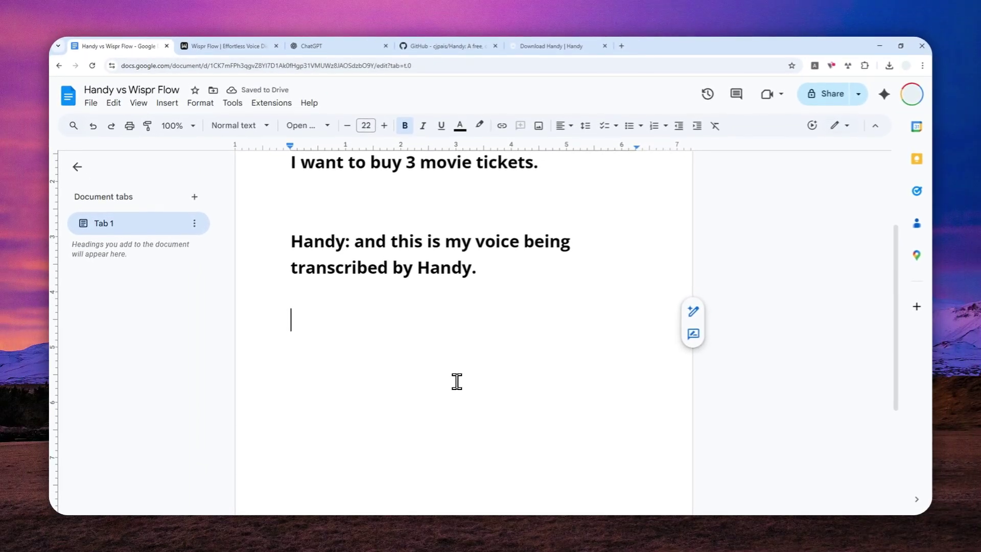
pyautogui.write('Hi.')
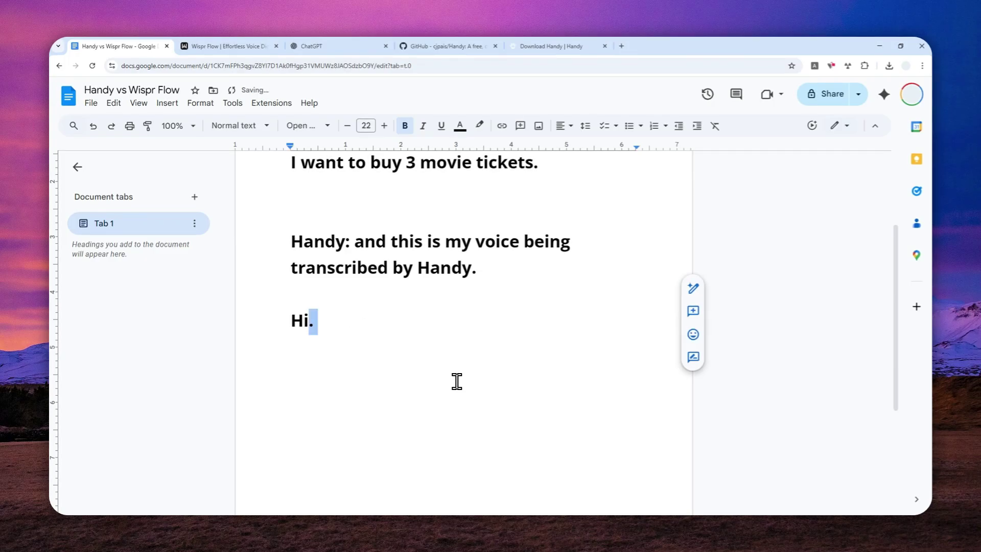
pyautogui.press('BackSpace')
pyautogui.press('BackSpace')
pyautogui.press('BackSpace')
pyautogui.press('BackSpace')
# - Use Handy to dictate "I want to buy two movie tickets. Sorry, I mean three movie T cats" below its transcription, then highlight "tickets." and "T cats"
pyautogui.hotkey('ctrl', 'space')
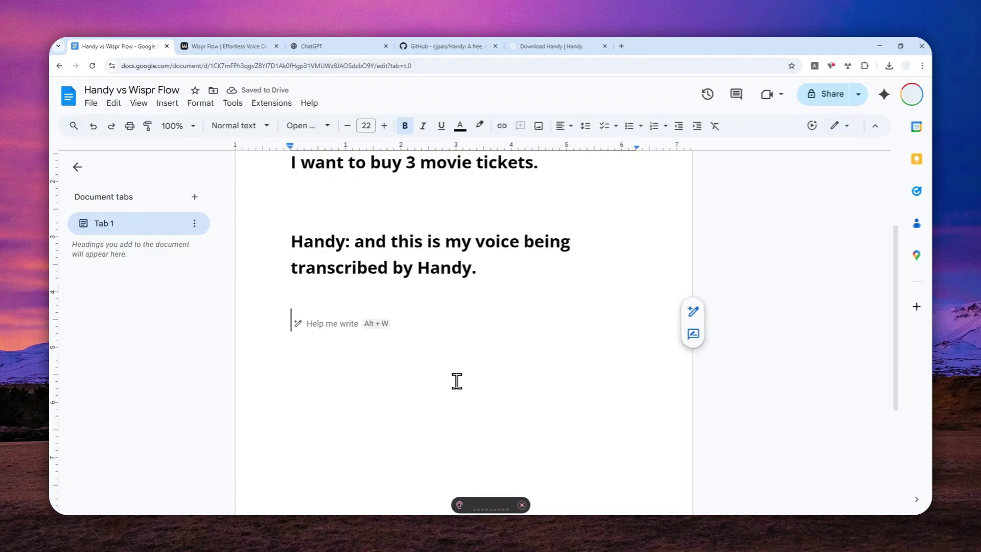
pyautogui.hotkey('ctrl', 'space')
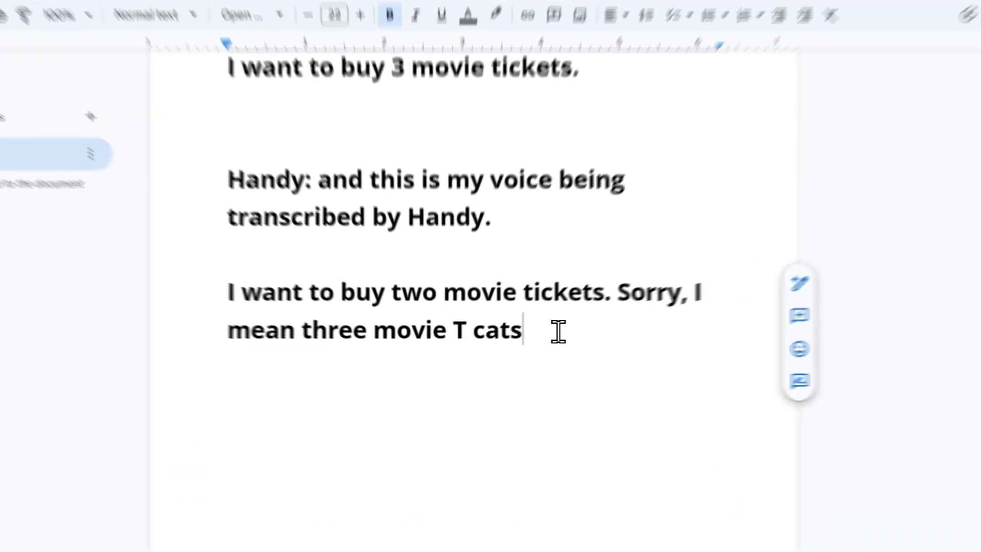
pyautogui.moveTo(525, 349); pyautogui.dragTo(350, 323)
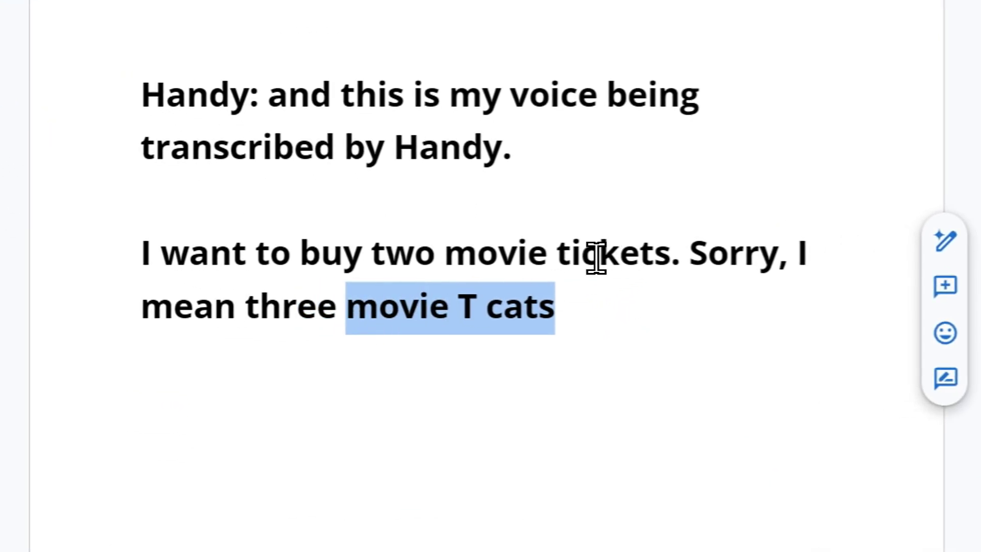
pyautogui.moveTo(547, 258); pyautogui.dragTo(663, 276)
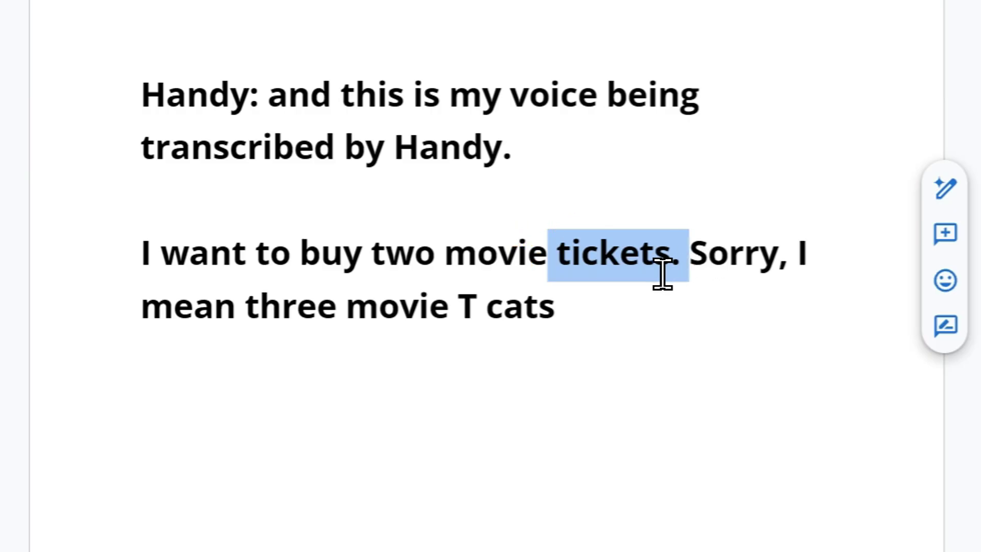
pyautogui.click(600, 327)
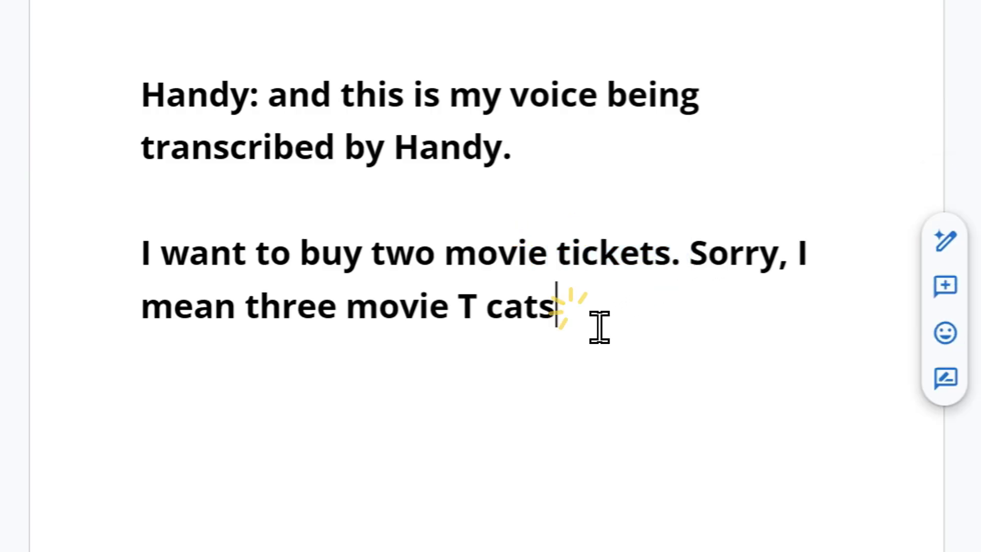
pyautogui.moveTo(547, 325); pyautogui.dragTo(484, 324)
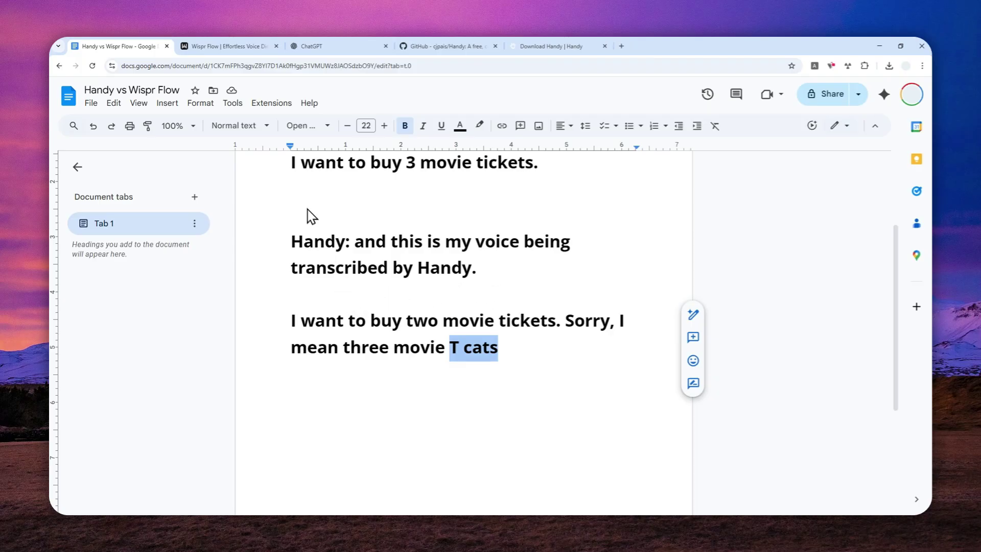
# - Review the Wispr Flow homepage and its product options alongside the Handy download page and the Handy app's speech models
pyautogui.click(240, 45)
pyautogui.moveTo(321, 154)
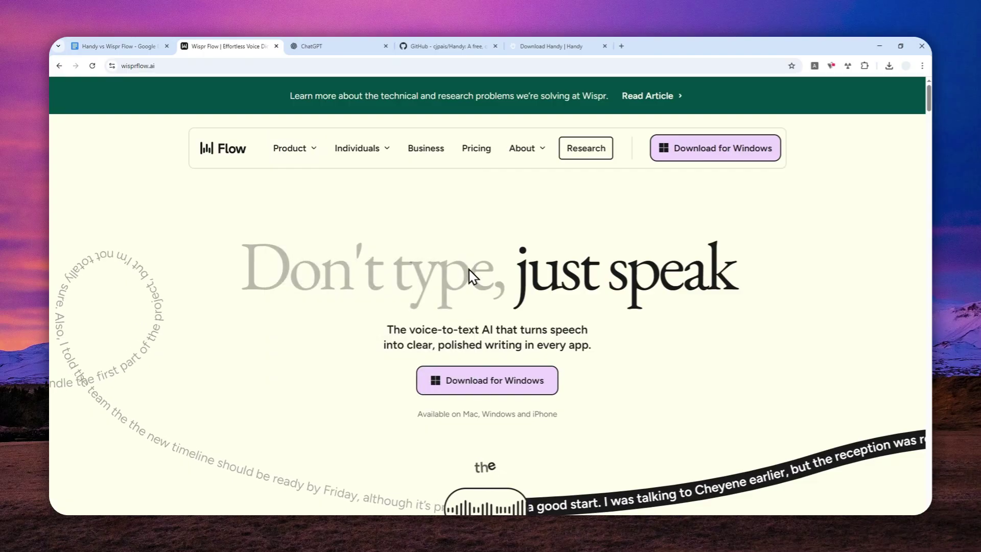
pyautogui.click(542, 45)
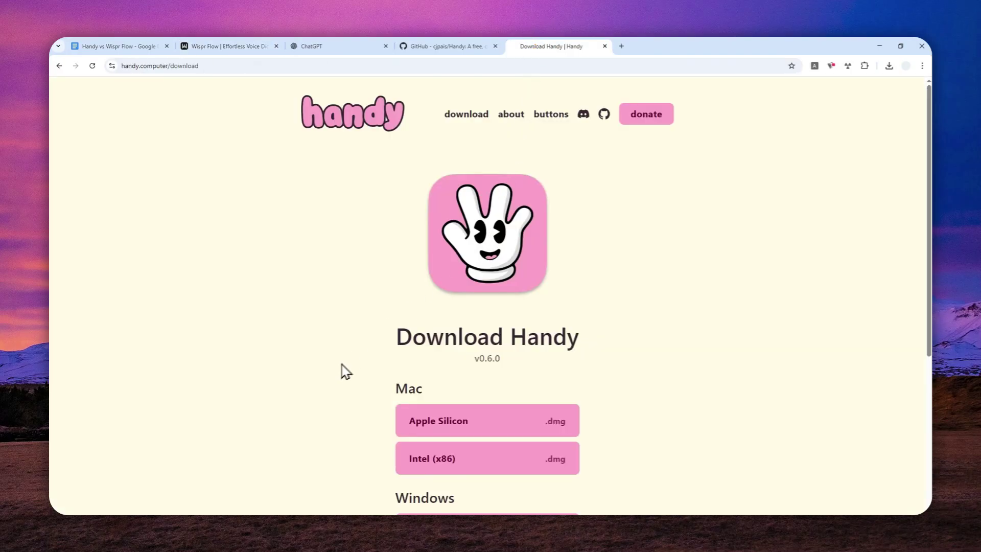
pyautogui.click(194, 519)
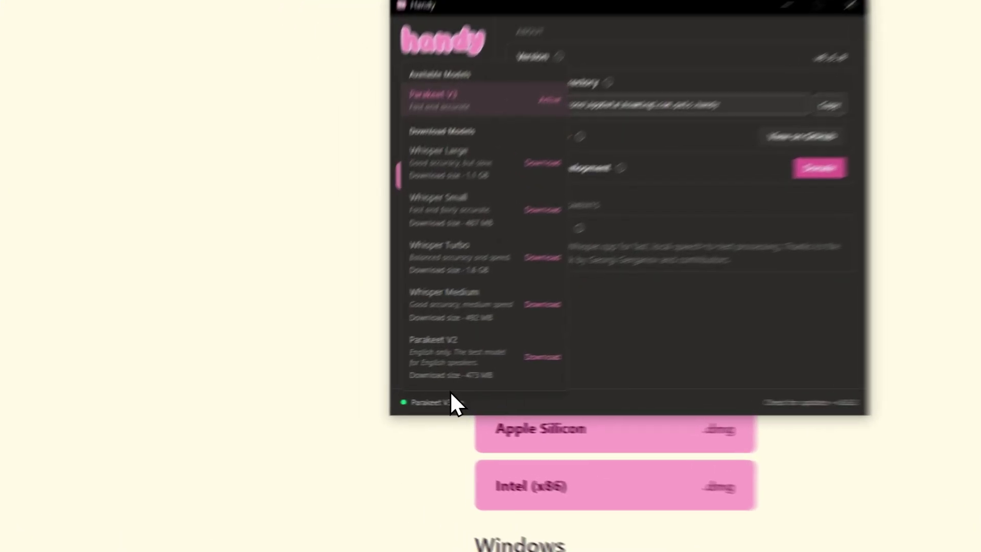
pyautogui.click(379, 403)
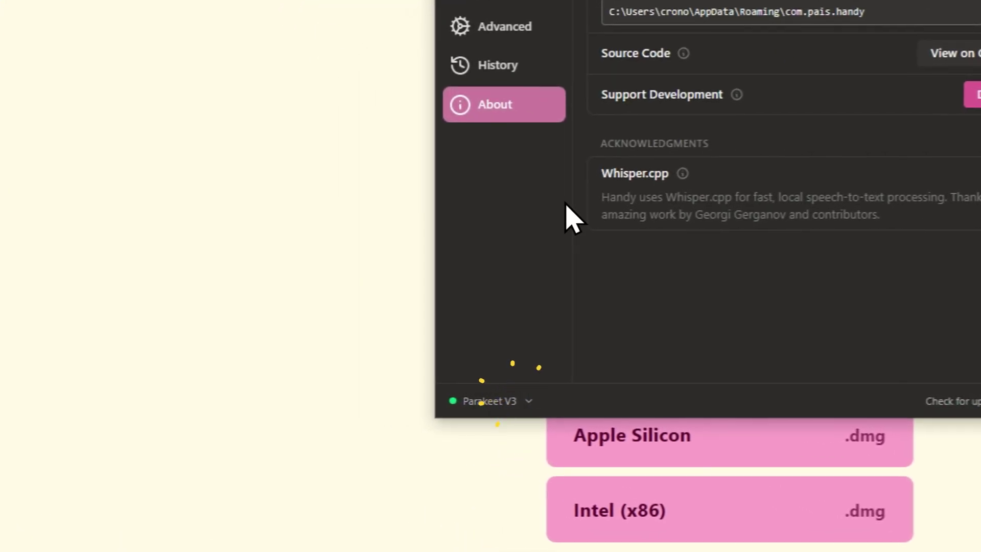
pyautogui.click(358, 138)
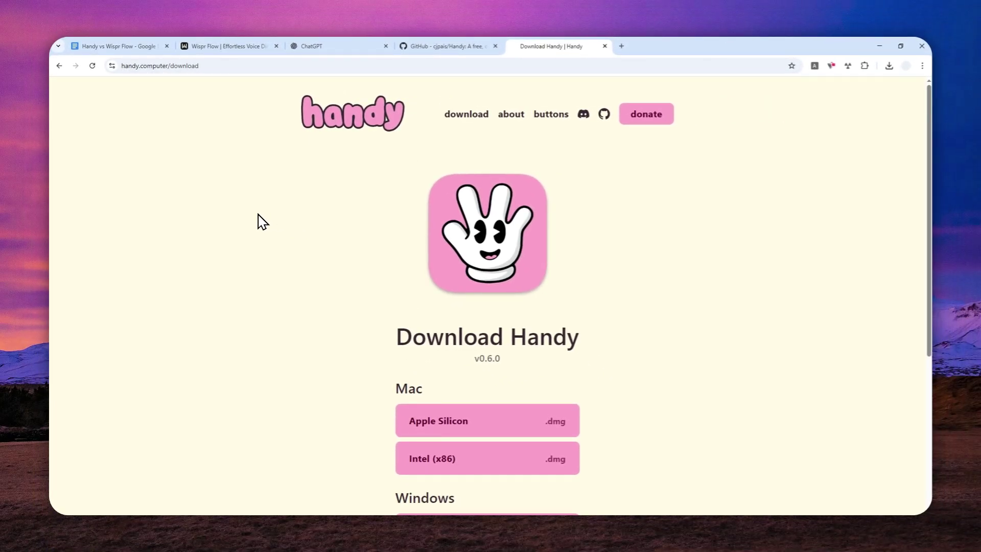
pyautogui.click(210, 46)
pyautogui.moveTo(289, 149)
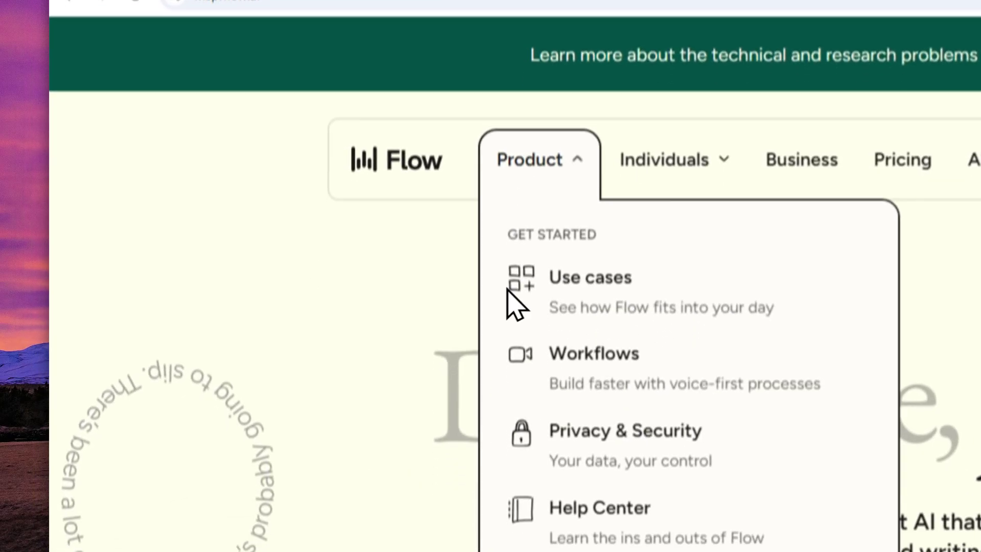
# - Switch to ChatGPT and make its empty prompt ready for text entry
pyautogui.click(526, 22)
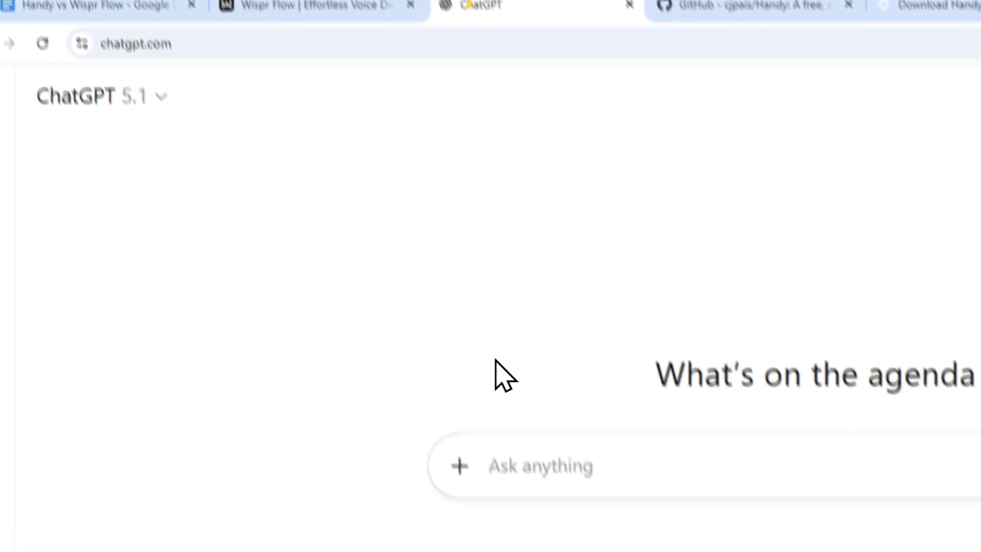
pyautogui.click(574, 473)
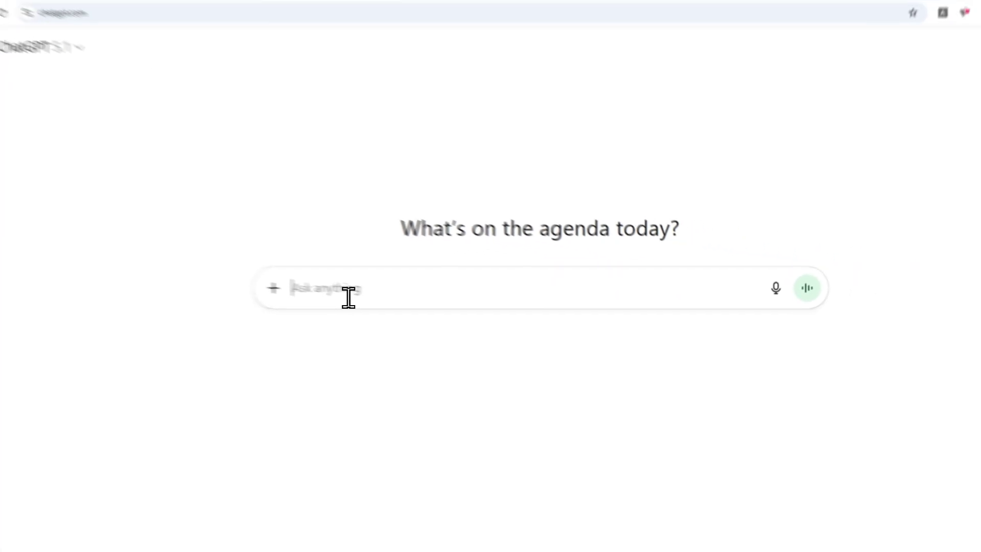